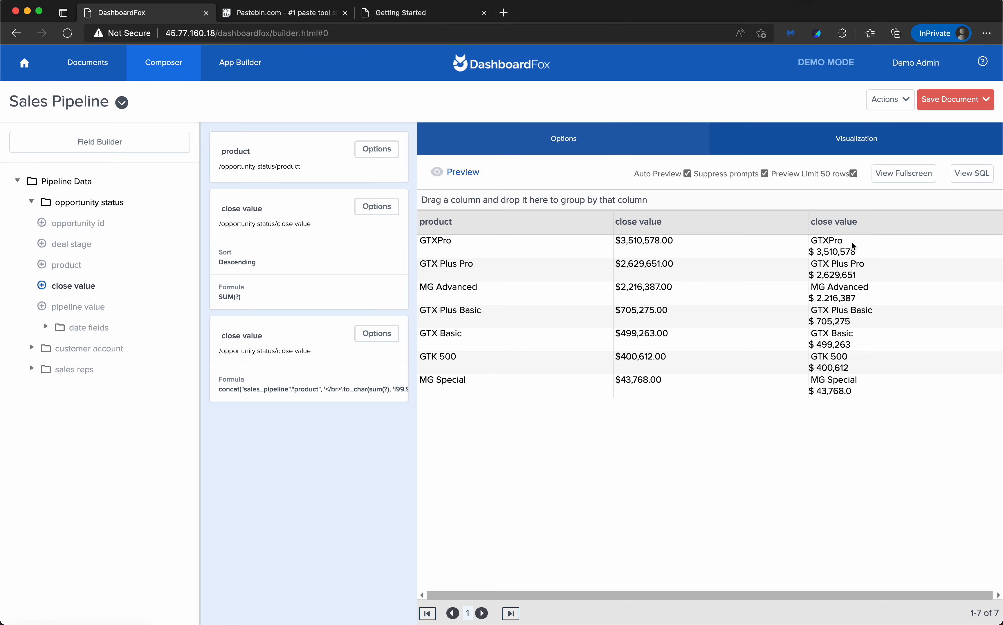
Step: Display the existing Sales Pipeline report as a KPI text visualization with the default KPI settings
left_click(829, 133)
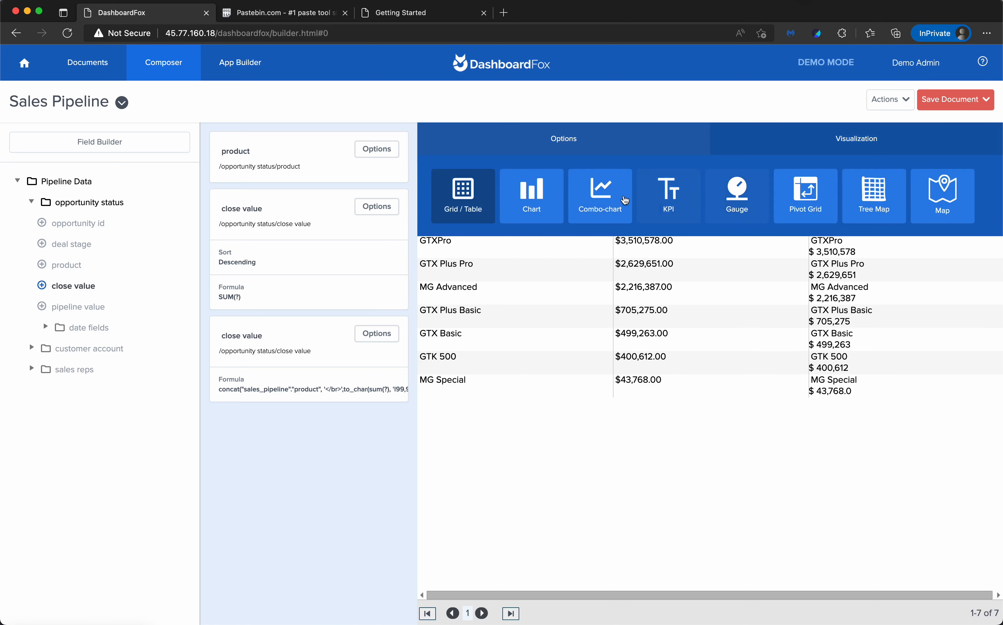
left_click(658, 203)
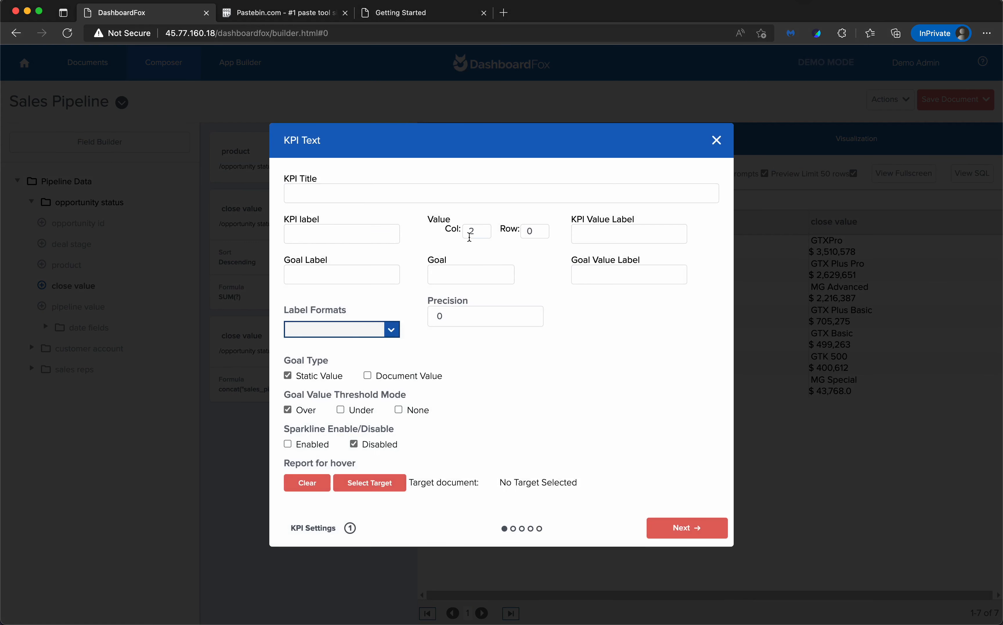
left_click(698, 528)
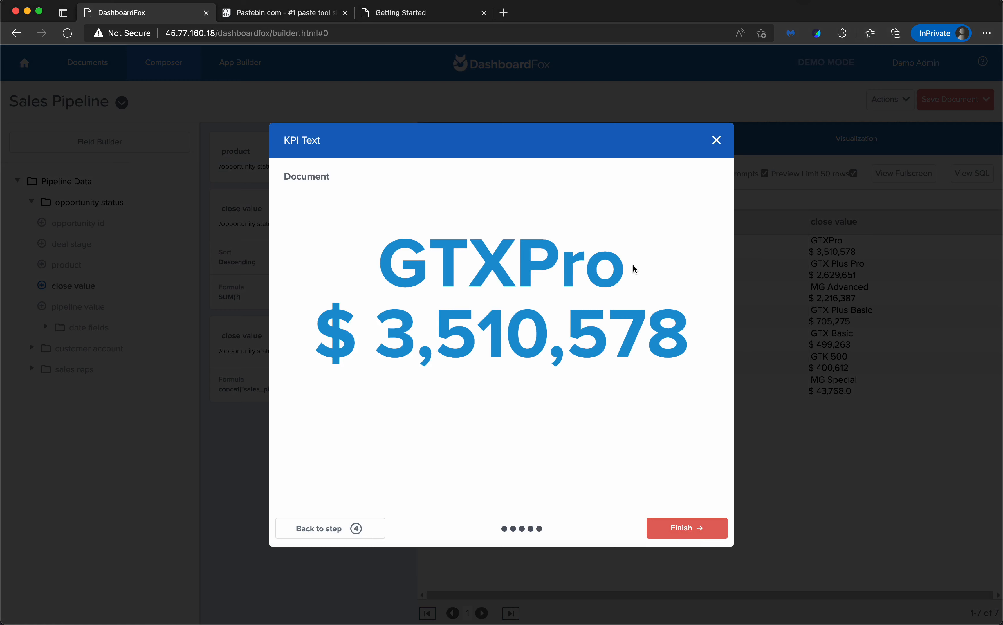
left_click(699, 528)
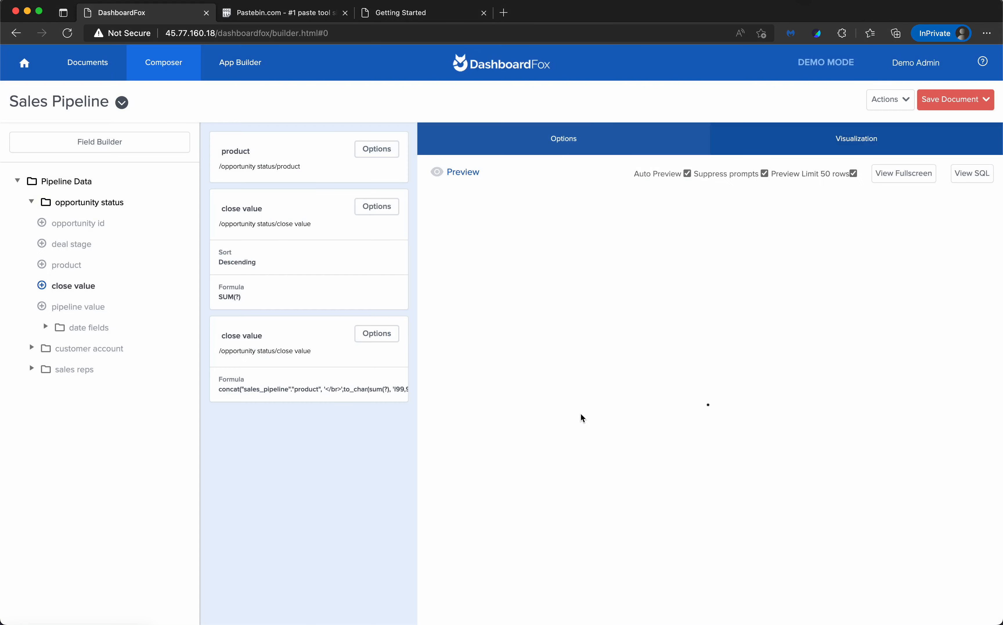
Step: Clear the document and add the product and close value fields from opportunity status
left_click(895, 103)
left_click(892, 129)
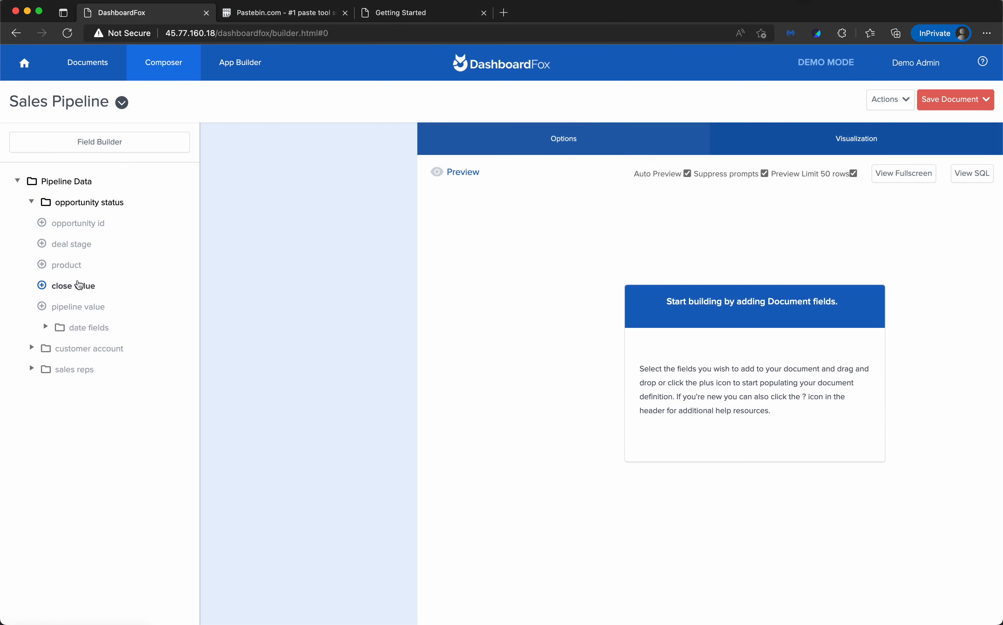
left_click(42, 265)
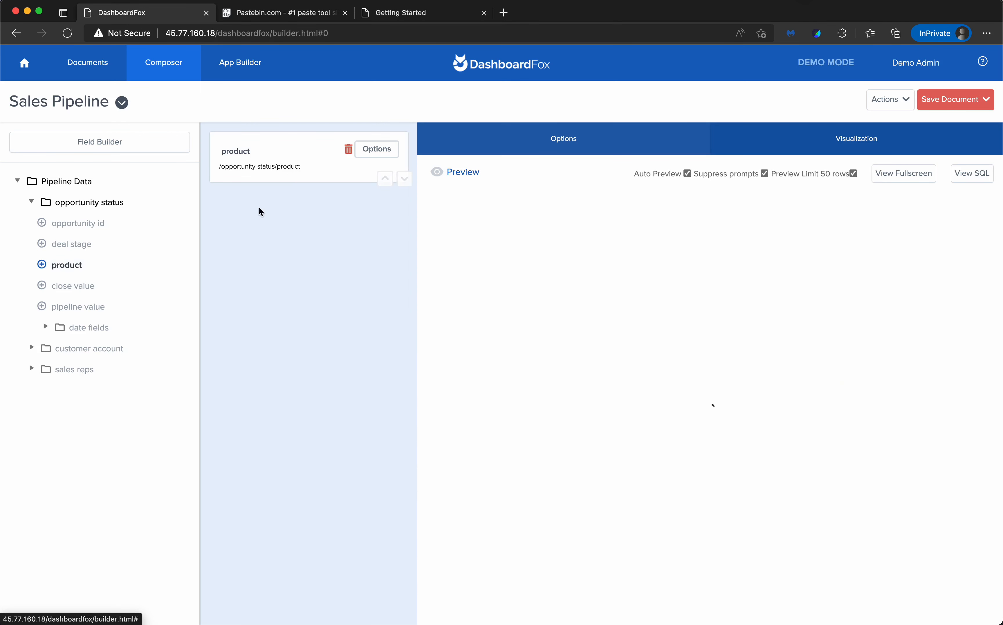
left_click(42, 286)
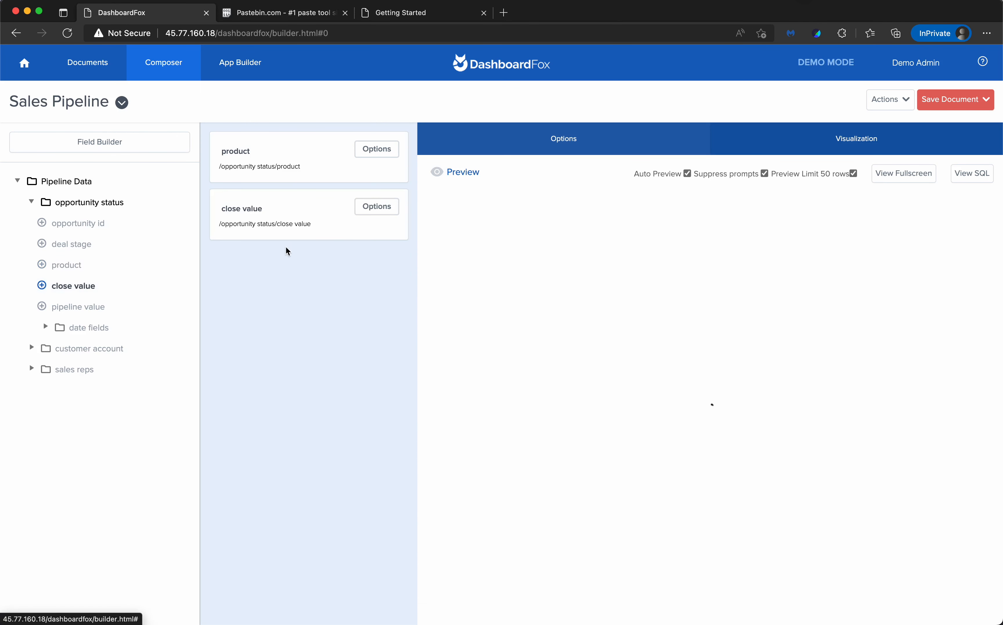
Step: Add the aggregate formula SUM(?) to the close value field and save it
left_click(378, 208)
left_click(356, 348)
left_click(306, 347)
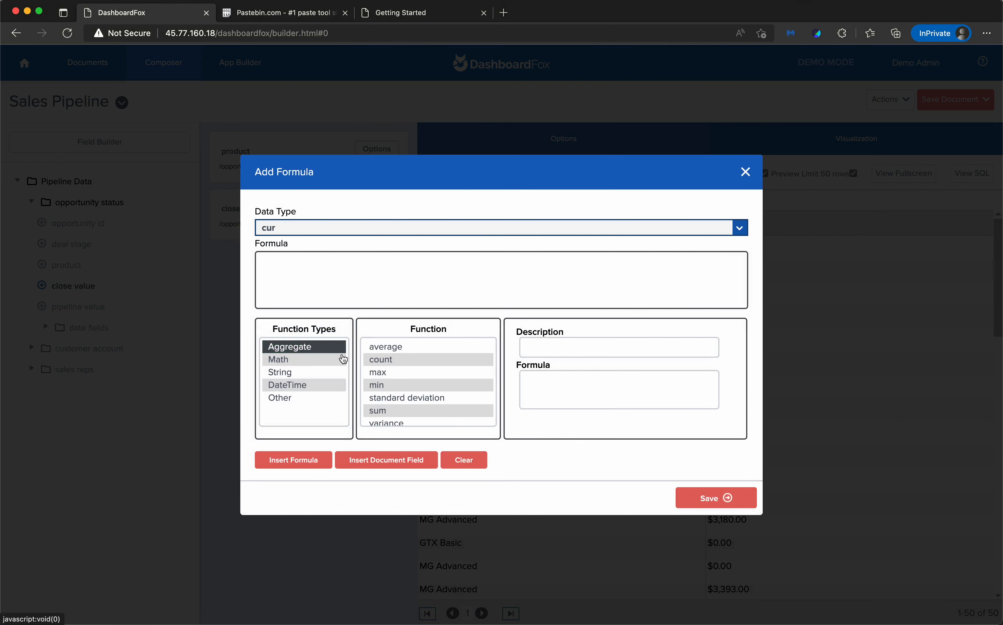
left_click(376, 410)
left_click(317, 457)
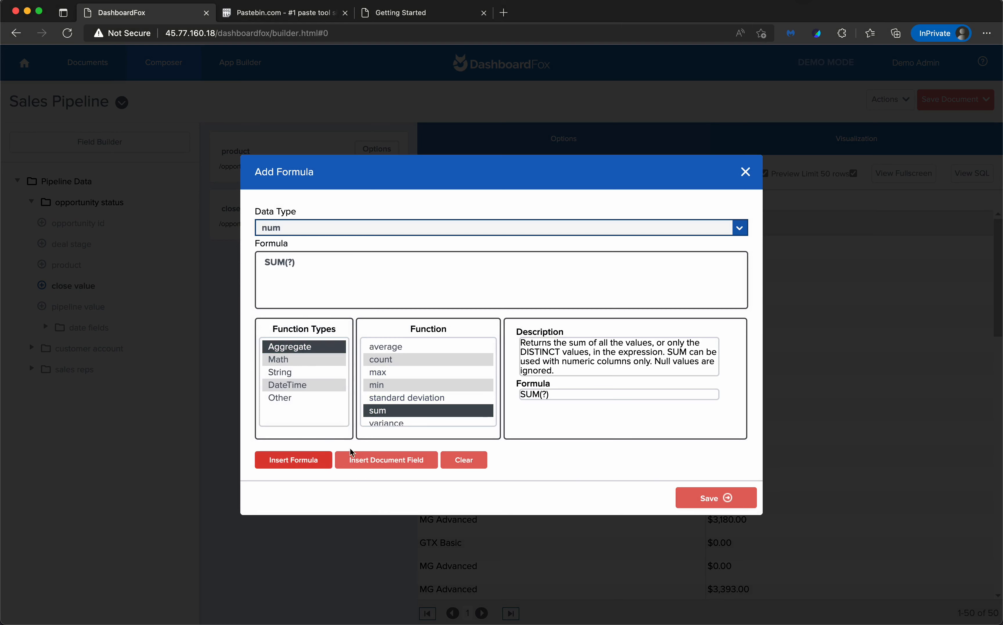
left_click(717, 498)
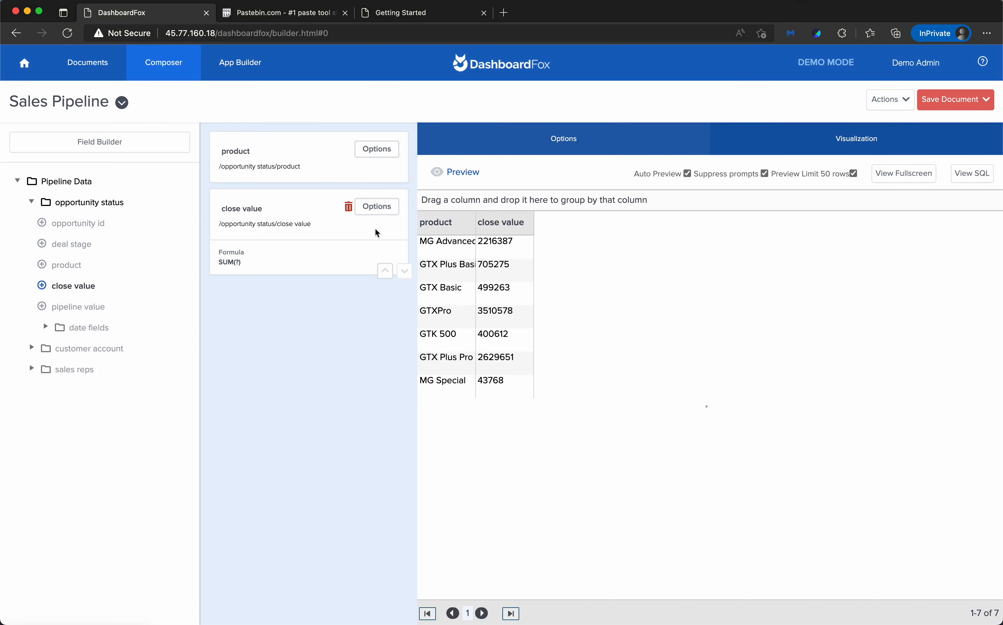
Step: Sort the summed close value column in descending order
left_click(377, 207)
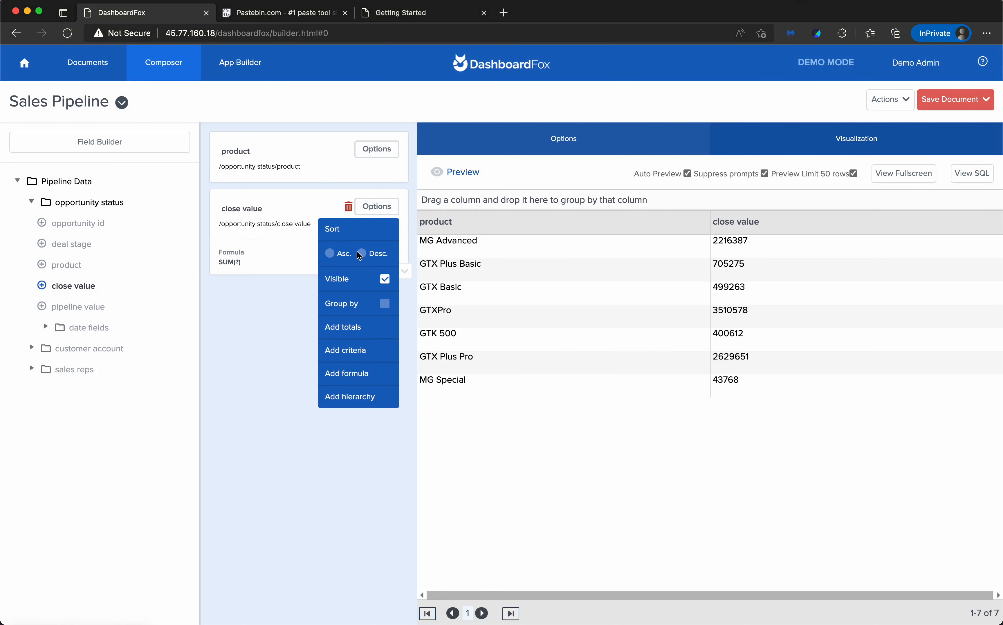
left_click(359, 252)
left_click(381, 208)
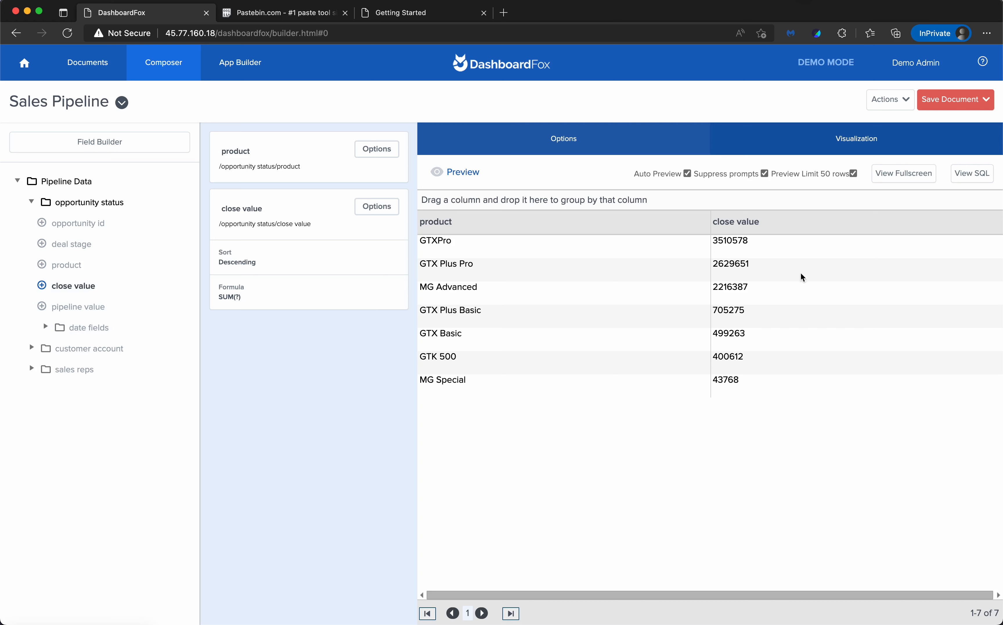
Step: Add the close value field a second time and start a new formula for it
left_click(48, 290)
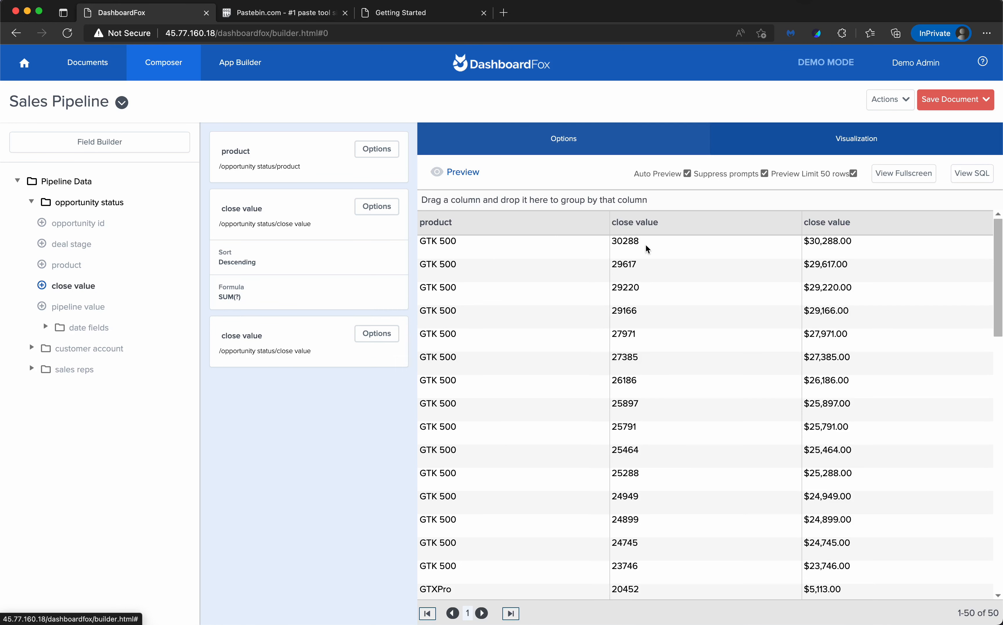
left_click(387, 337)
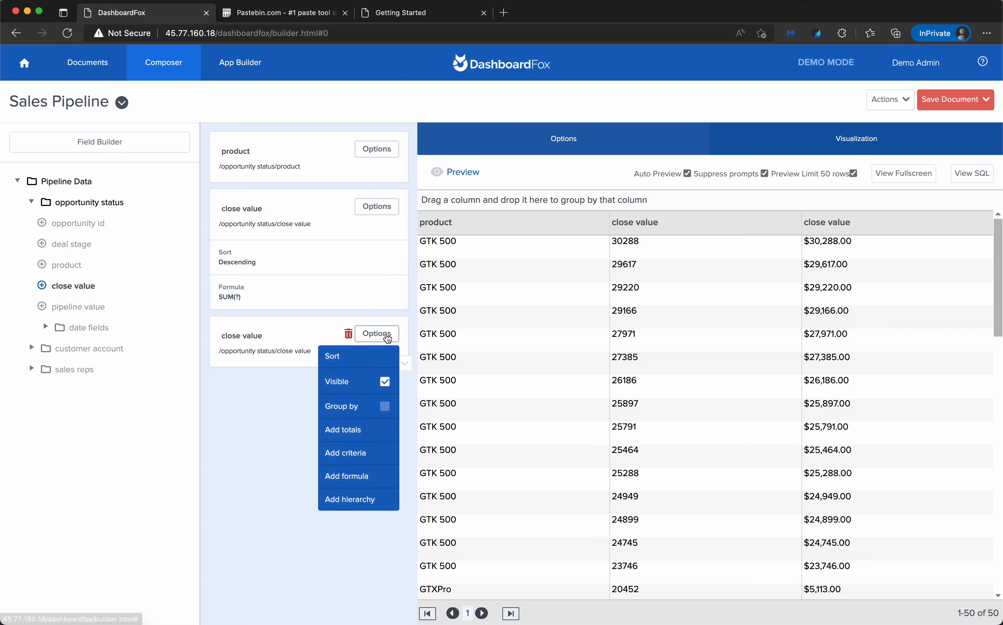
left_click(351, 477)
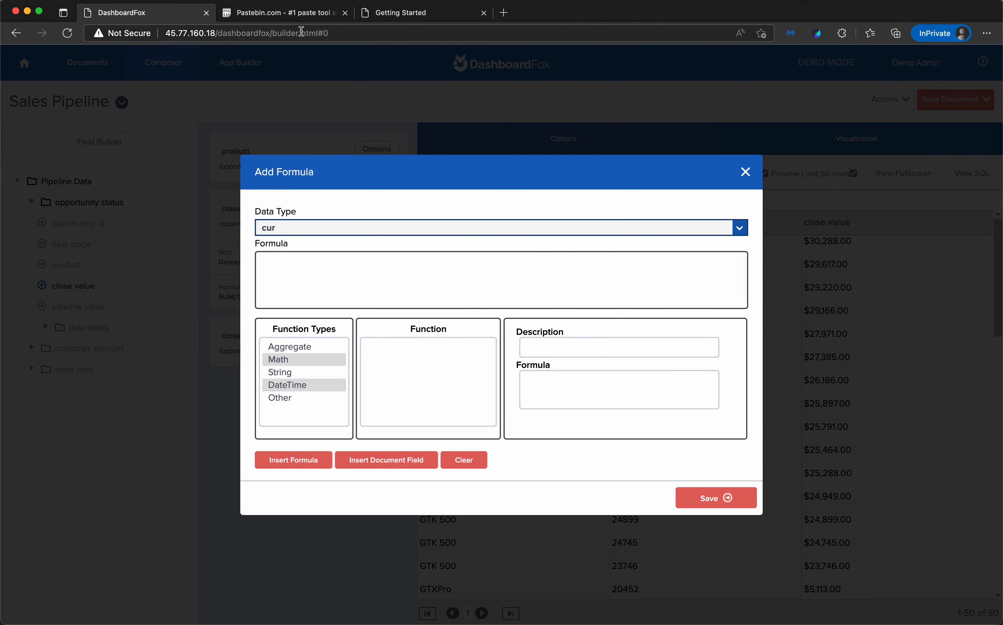
Step: Copy concat("sales_pipeline"."product", '</br>',to_char(sum(?),'l99,999,999,999D99')) from Pastebin into the DashboardFox formula and set its data type to cha
left_click(296, 16)
left_click(496, 289)
left_click_drag(496, 289, 161, 276)
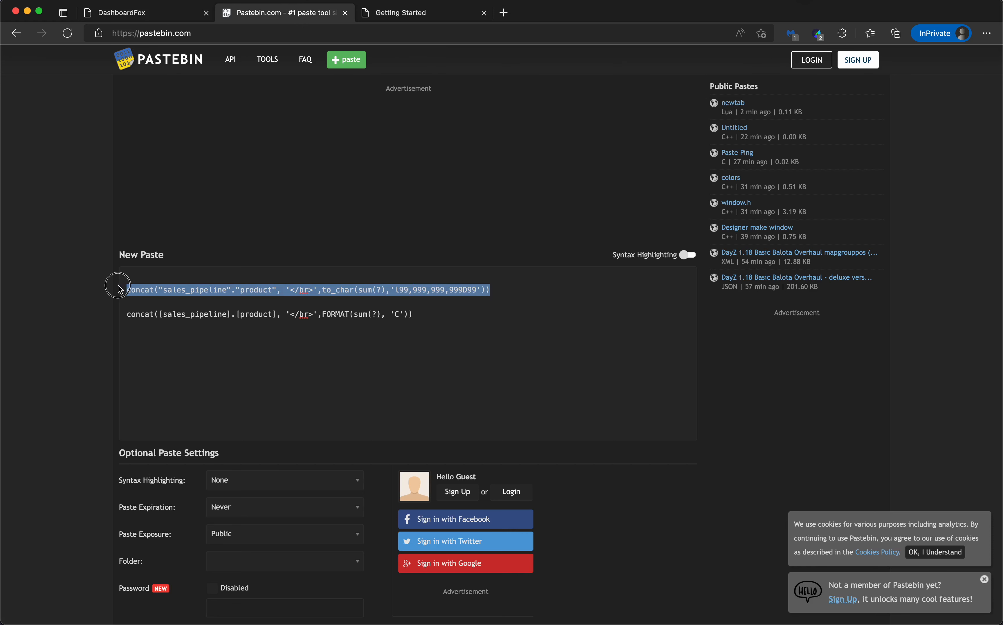
left_click(114, 13)
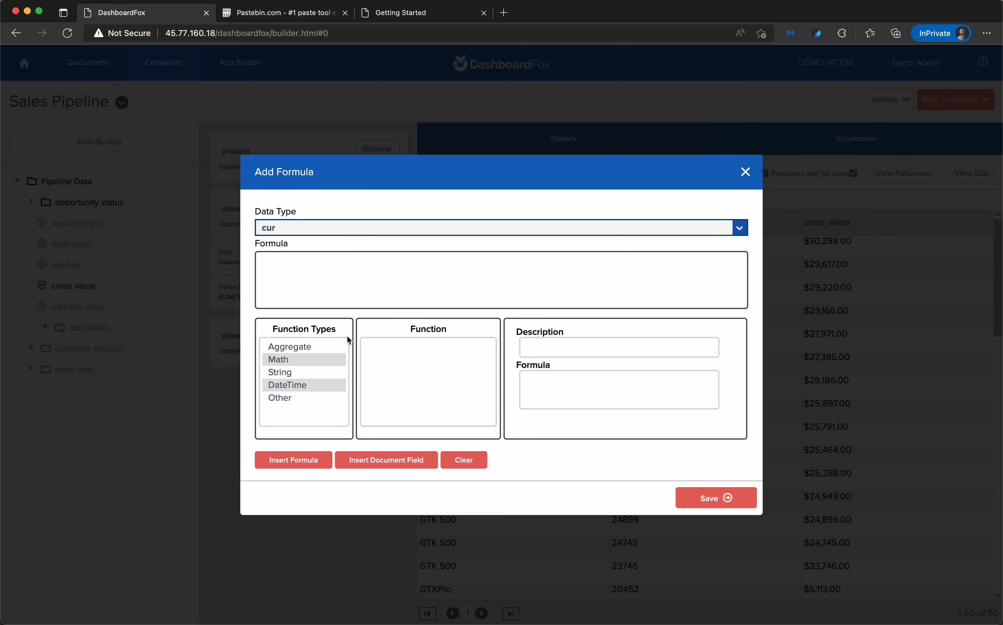
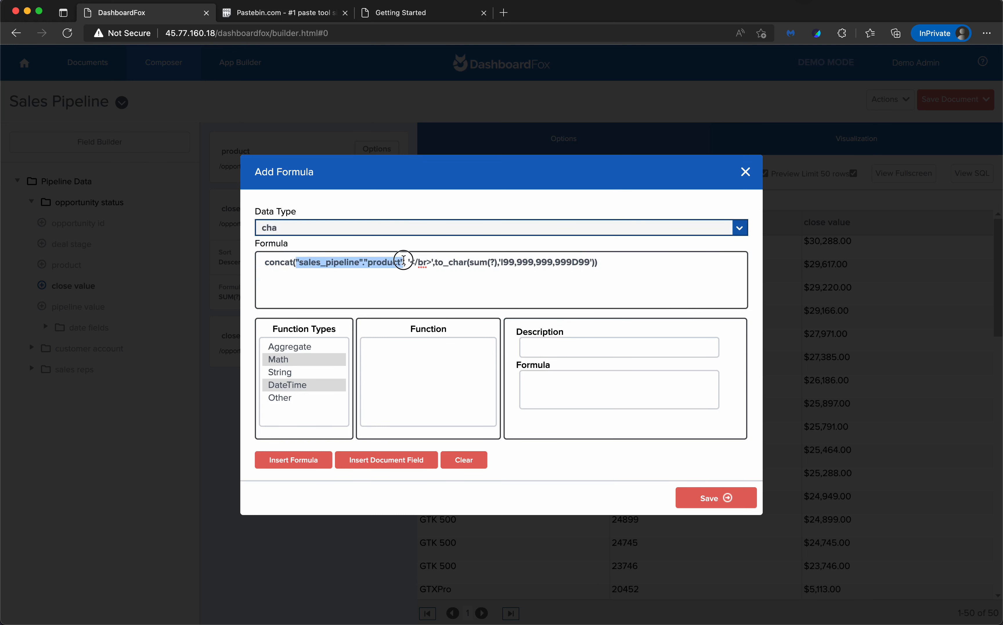
Step: Insert the product document field as the first argument of the concat formula
left_click(403, 459)
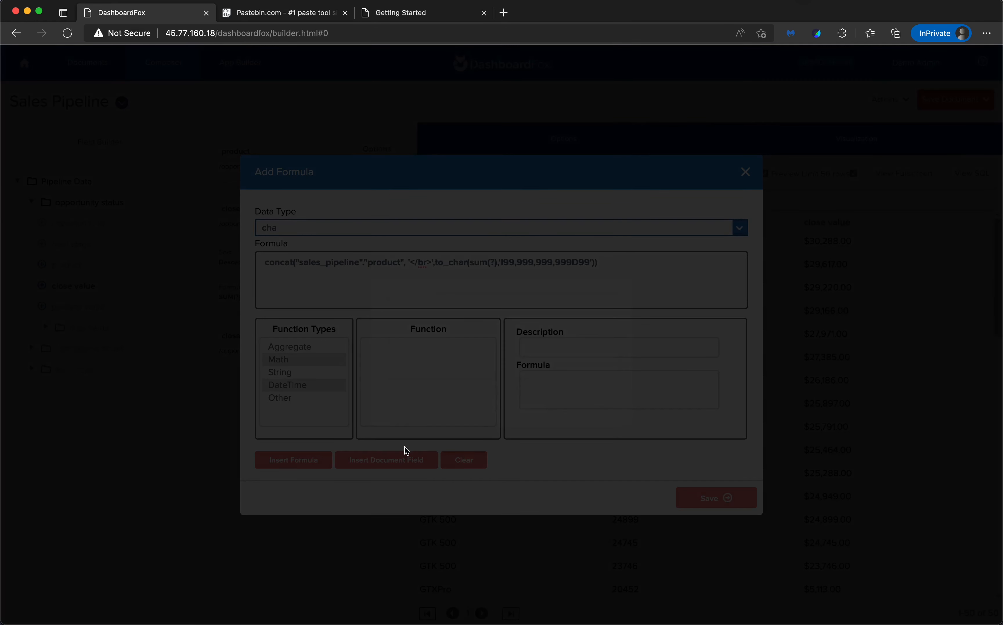
left_click(426, 328)
left_click(426, 313)
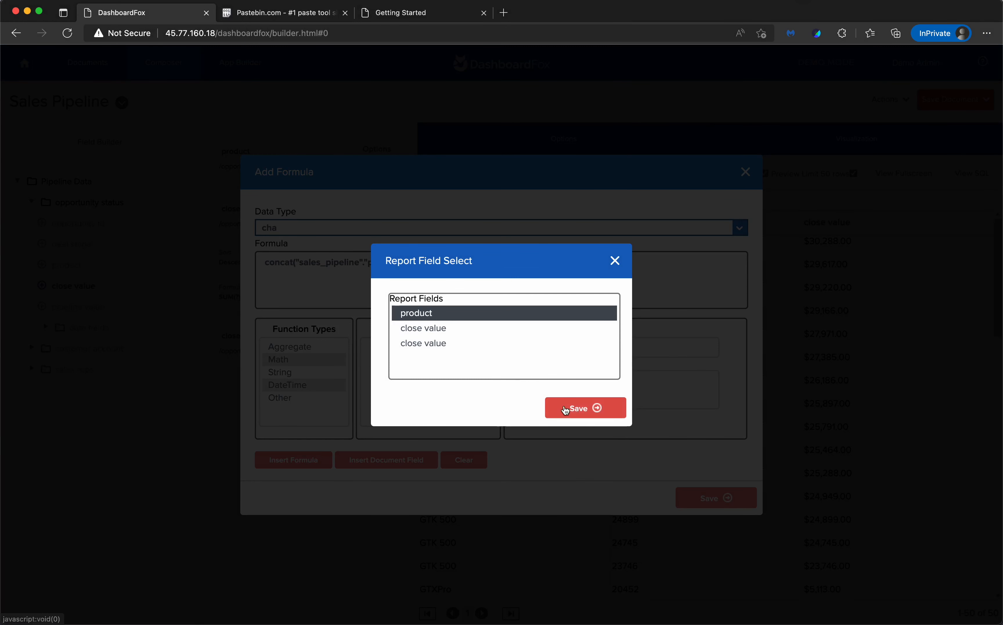
left_click(580, 409)
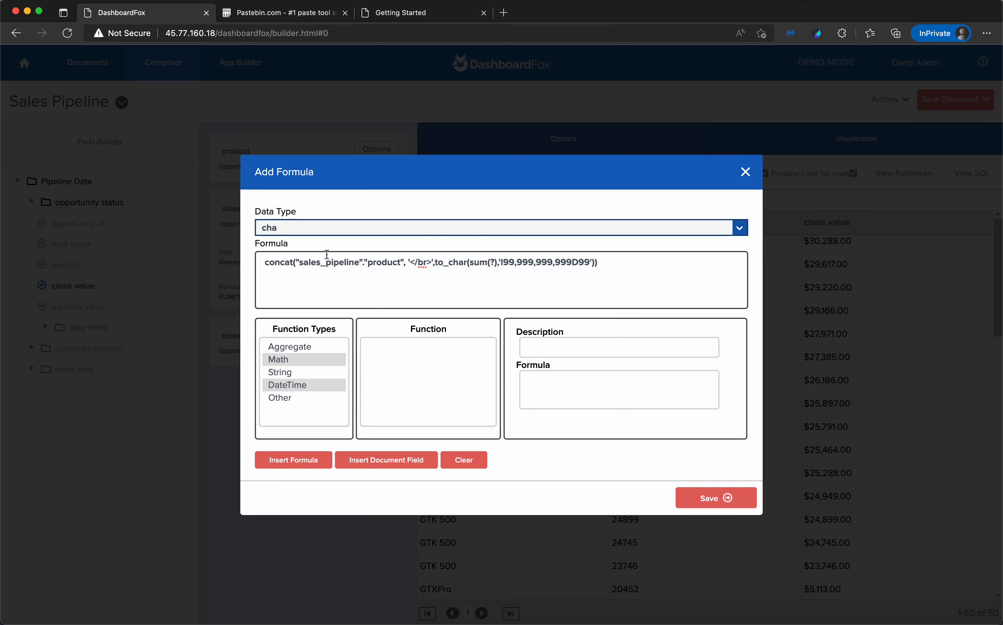
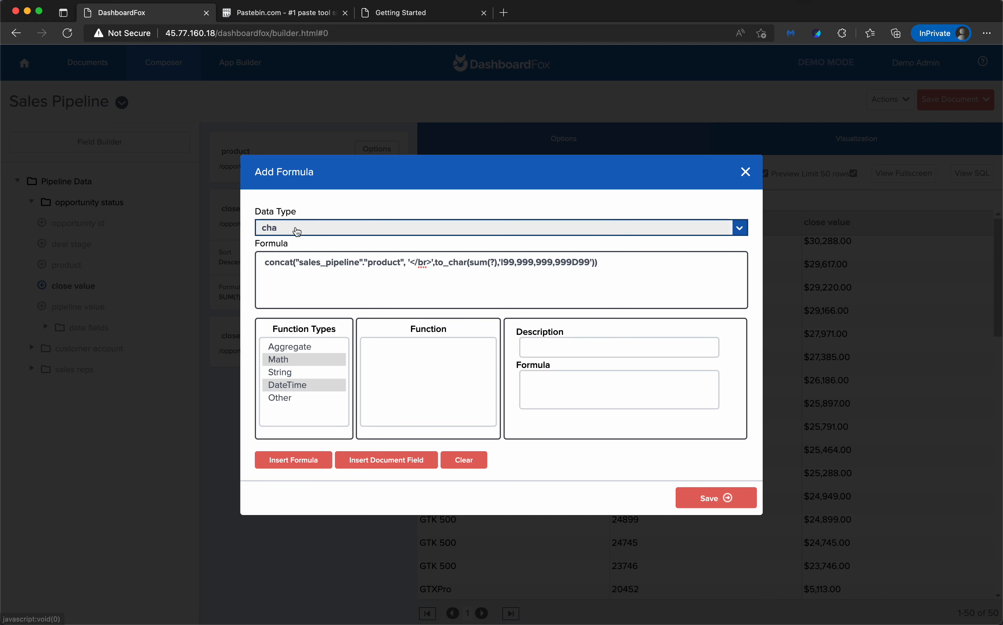
Step: Replace the question mark inside sum() with the close value document field in the to_char part of the formula
left_click_drag(435, 264, 466, 264)
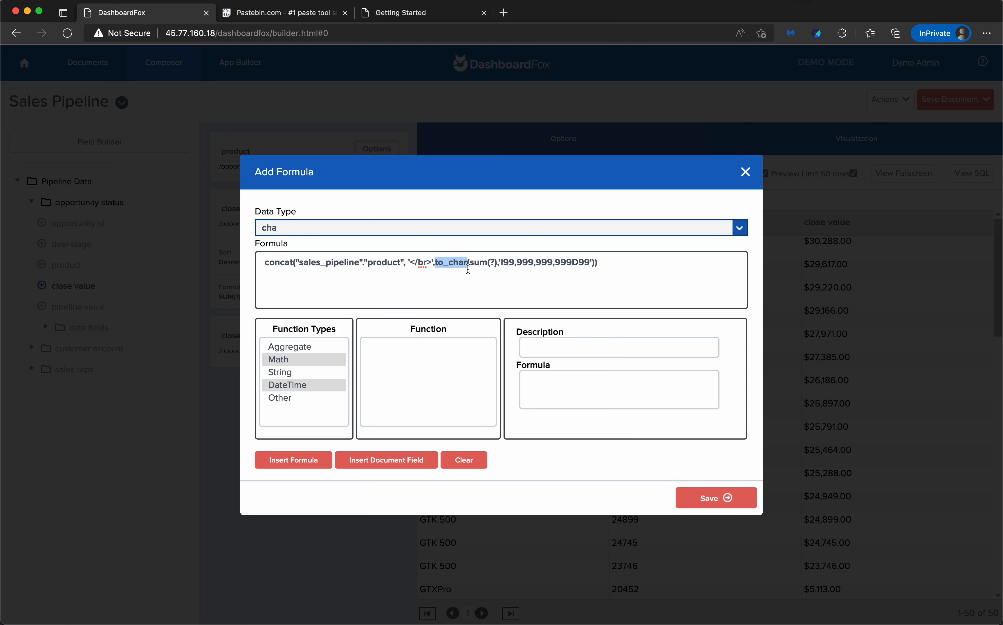
left_click(478, 269)
left_click_drag(474, 267, 491, 264)
left_click(388, 461)
left_click(445, 333)
left_click(581, 409)
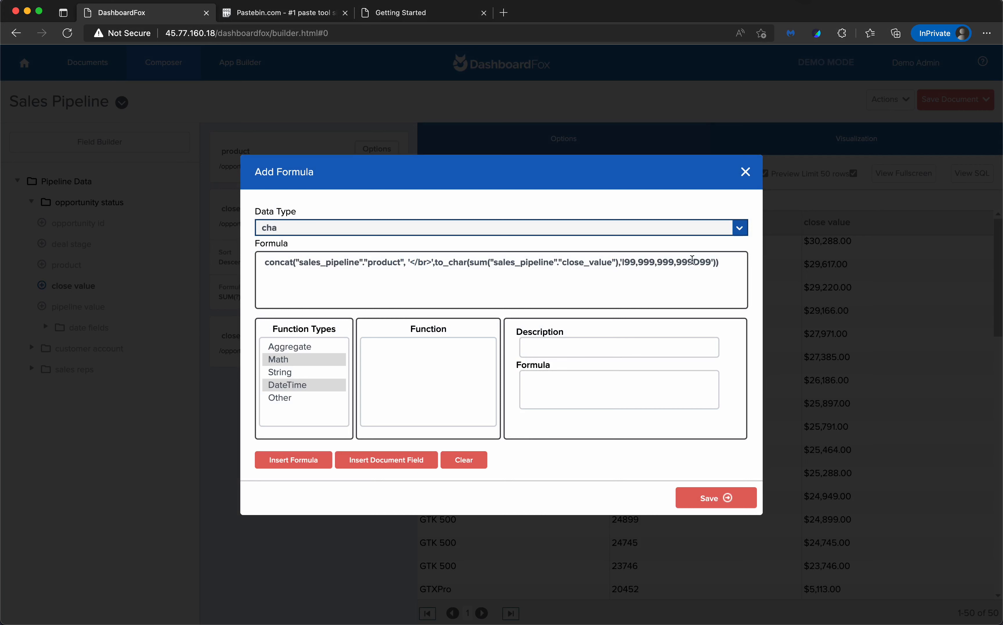
Step: Check the alternative FORMAT(sum(?), 'C') formula in Pastebin, then return to DashboardFox and save the concat formula
left_click(299, 15)
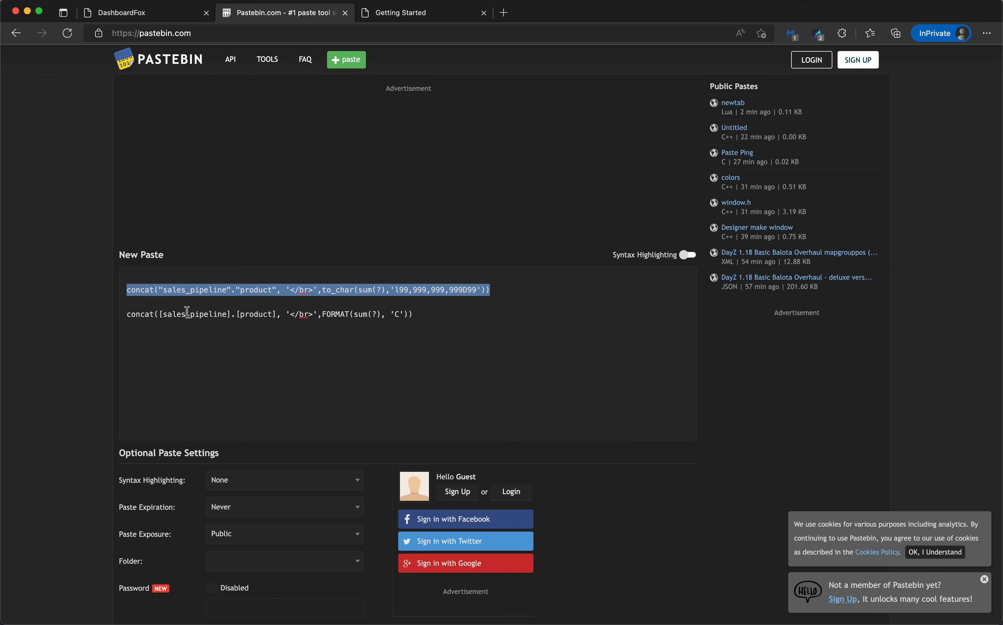
left_click_drag(321, 316, 350, 316)
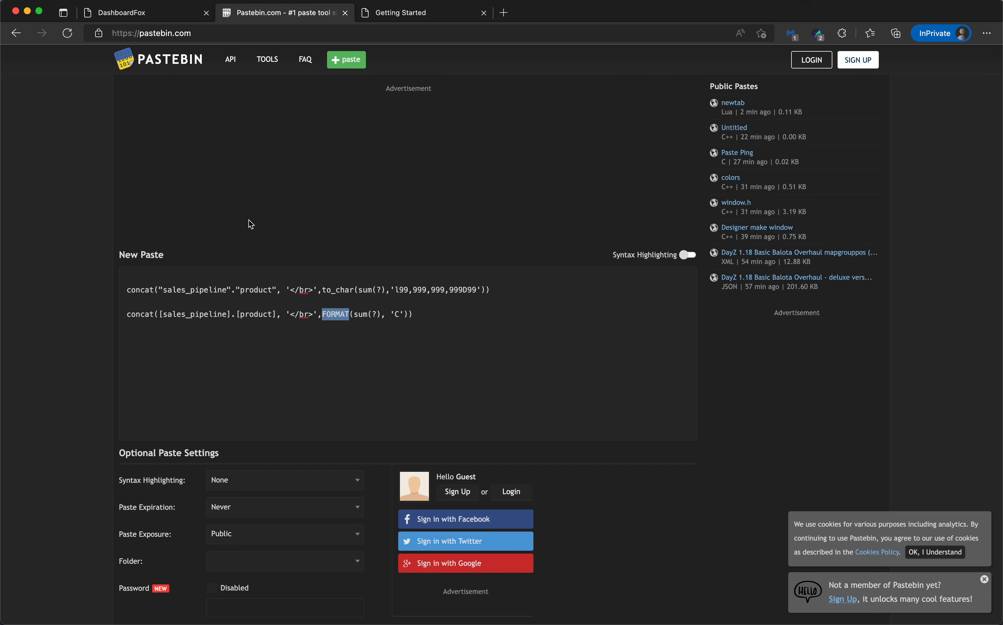
left_click(159, 14)
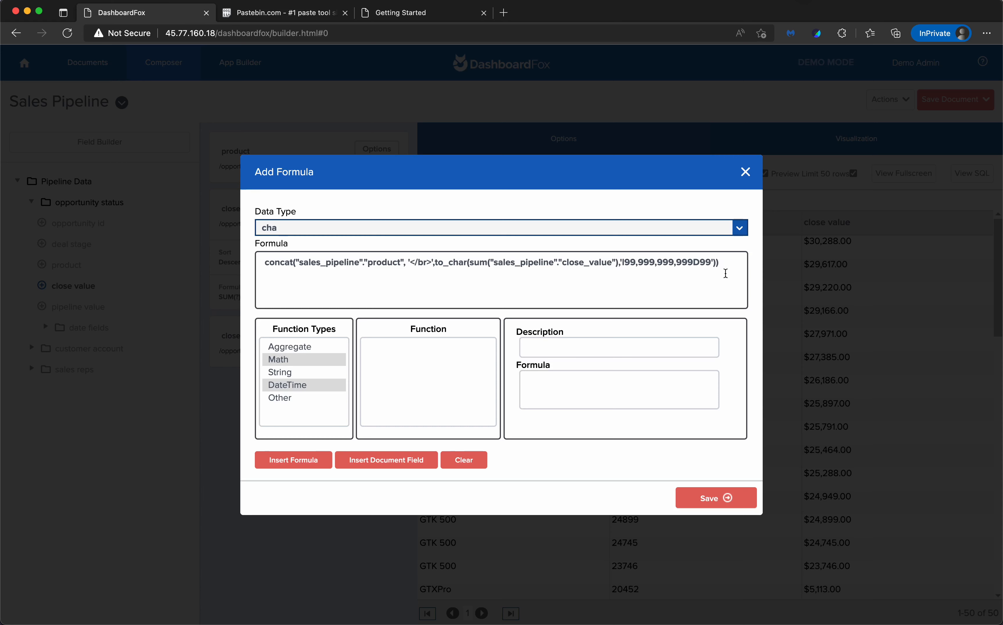
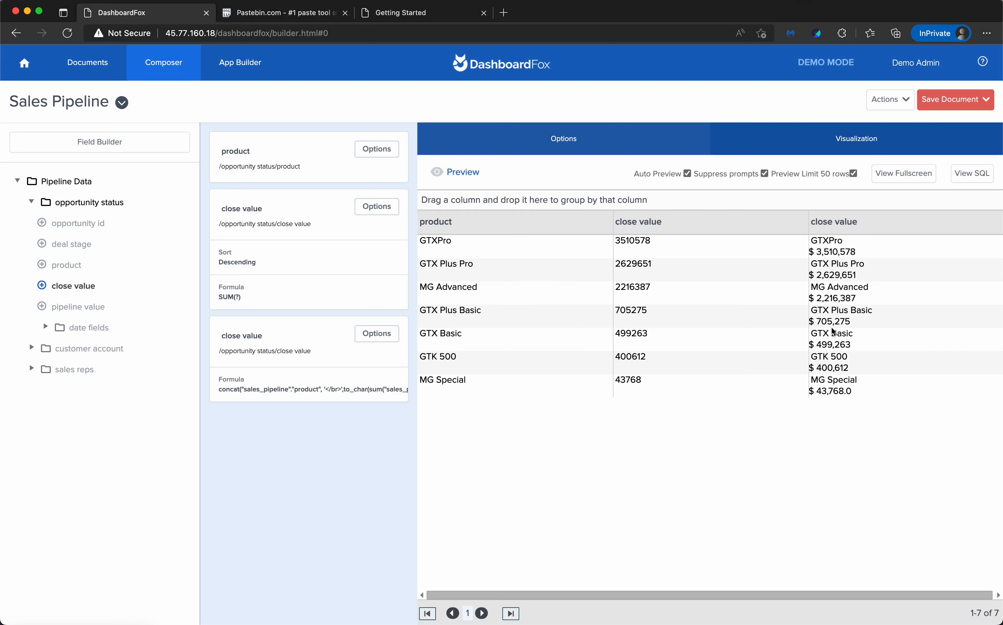
Step: Change the report's visualization to KPI text, taking its value from column 2, row 0, and finish the setup
left_click(837, 143)
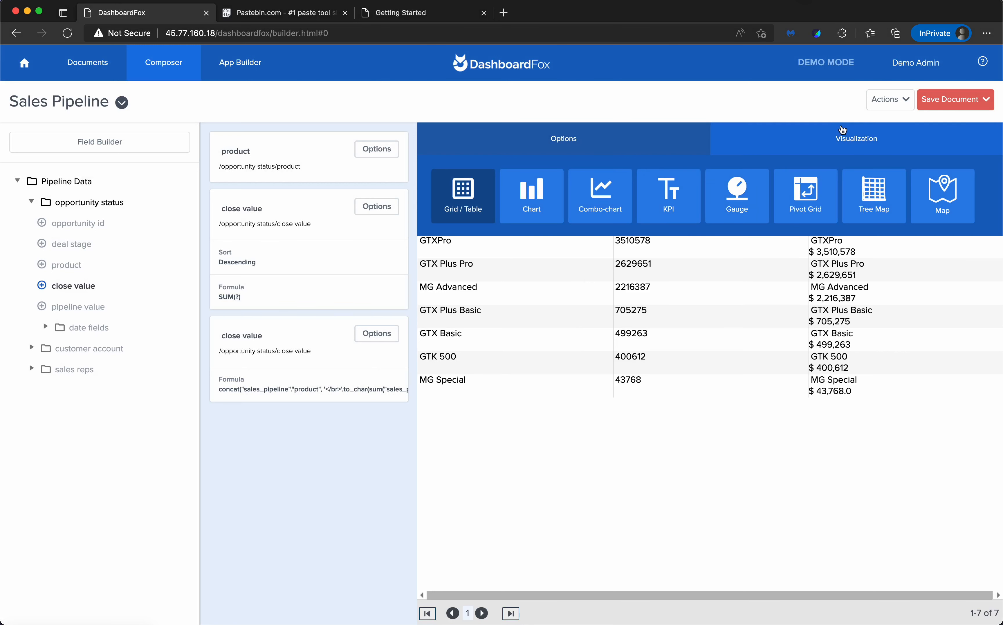
left_click(843, 136)
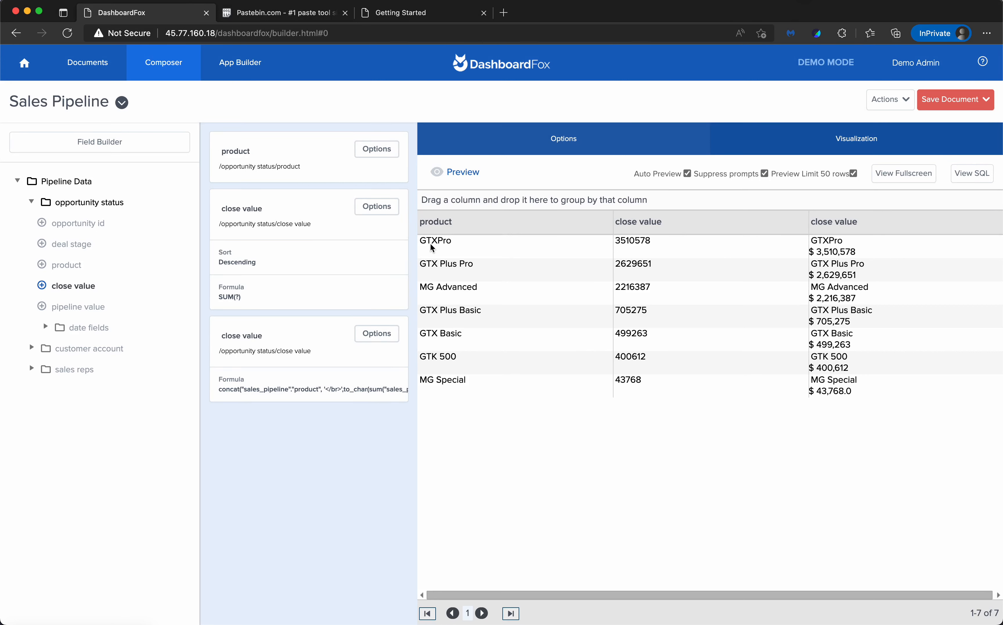
left_click(778, 140)
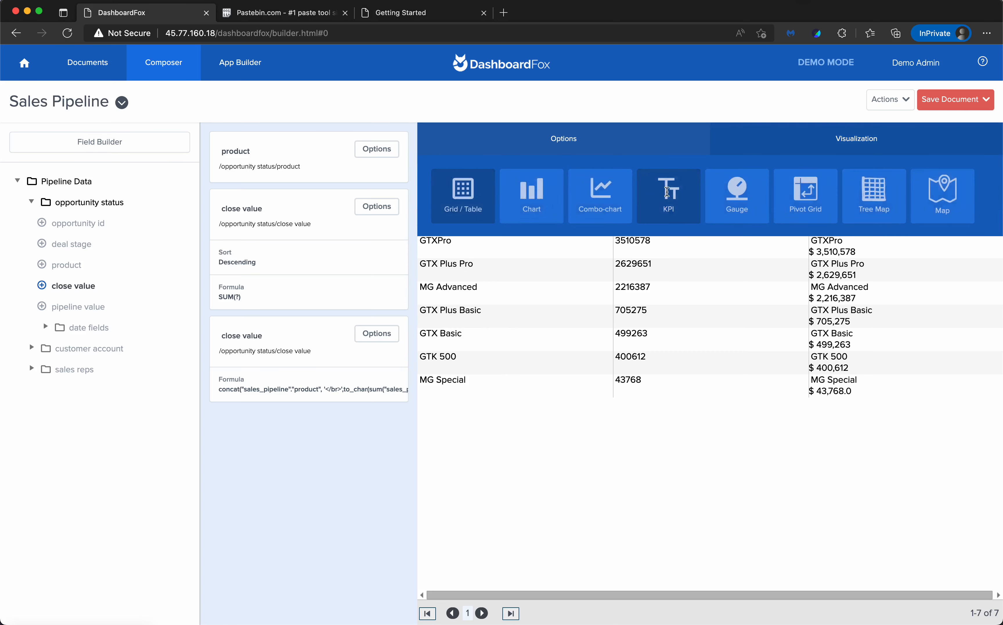
left_click(669, 195)
double_click(474, 231)
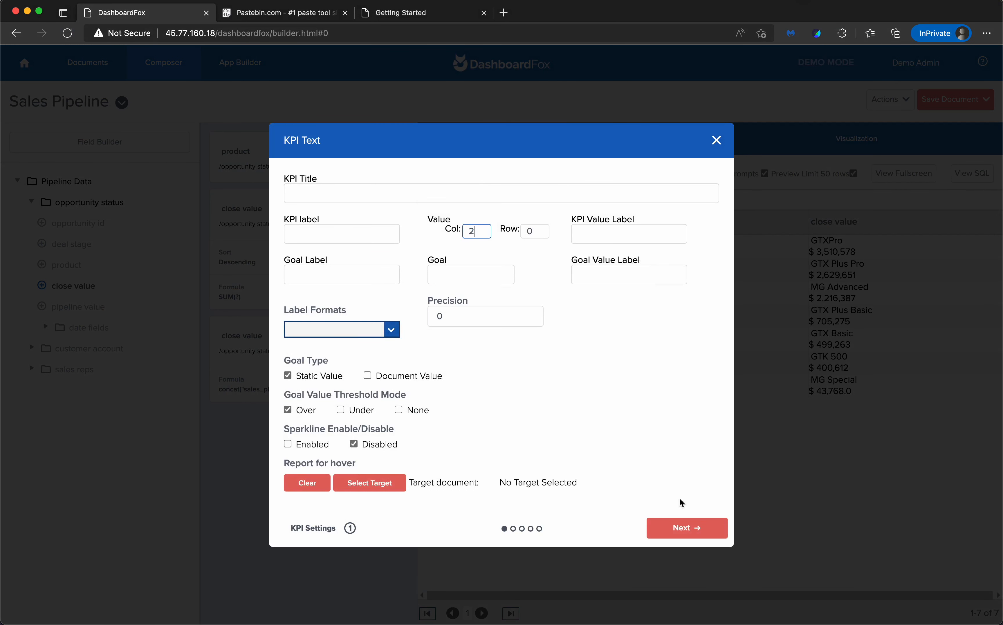
type("2")
left_click(690, 528)
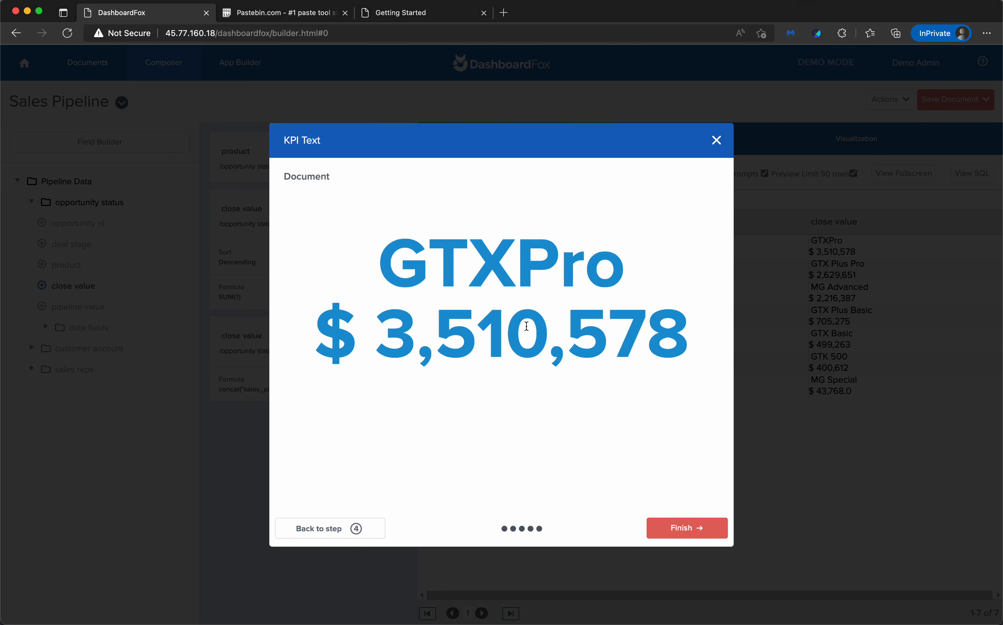
left_click(695, 529)
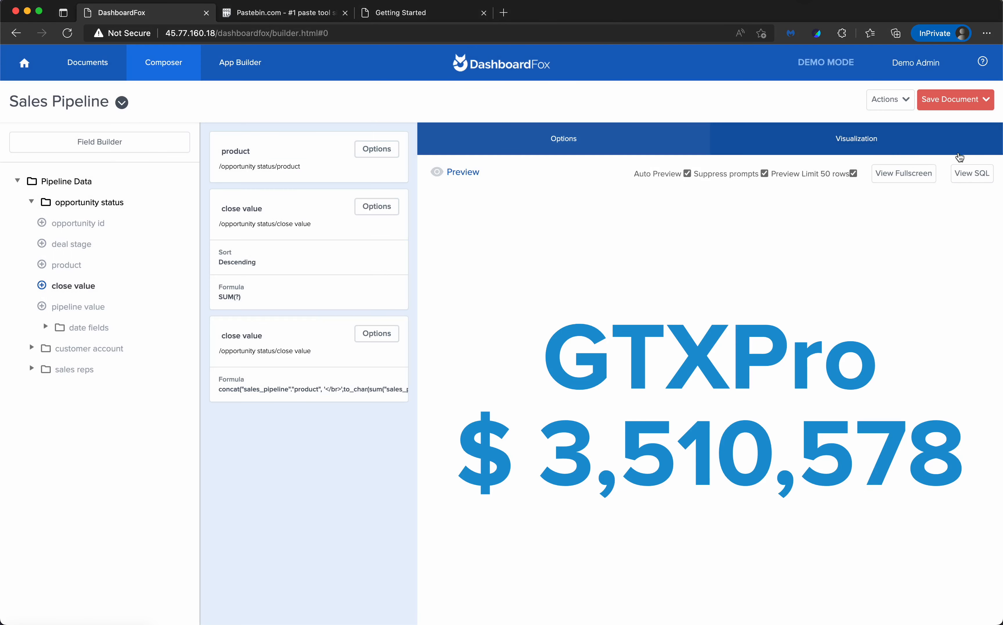